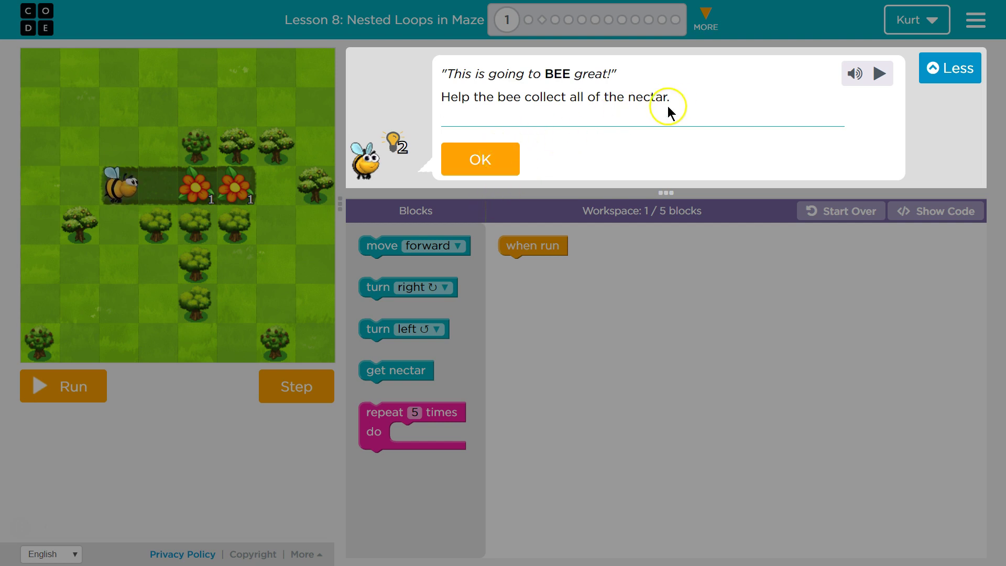
Dismiss the instructions and build move forward, move forward, get nectar under when run.
click(490, 157)
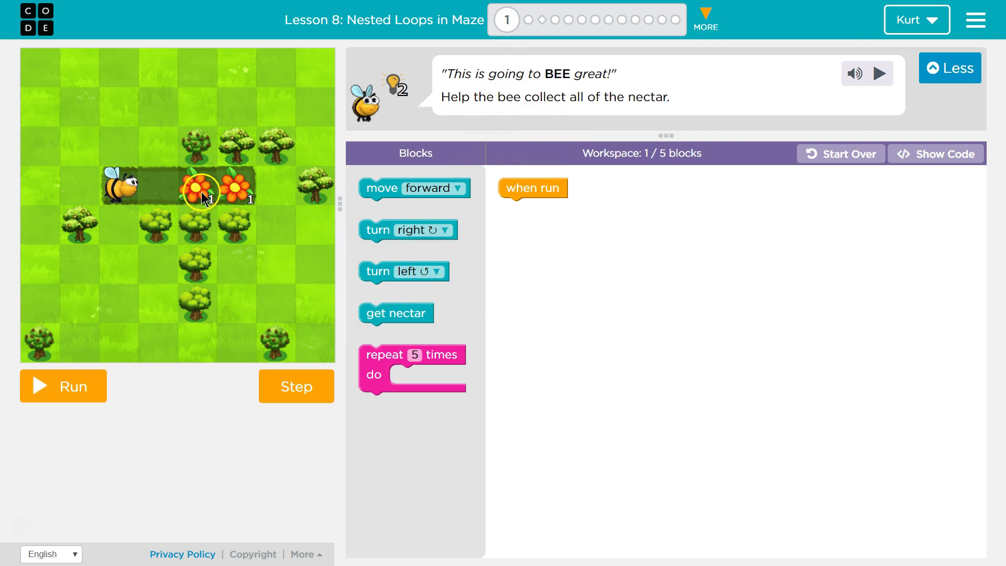
mouse_move(397, 189)
mouse_down()
mouse_move(549, 217)
mouse_move(532, 209)
mouse_up()
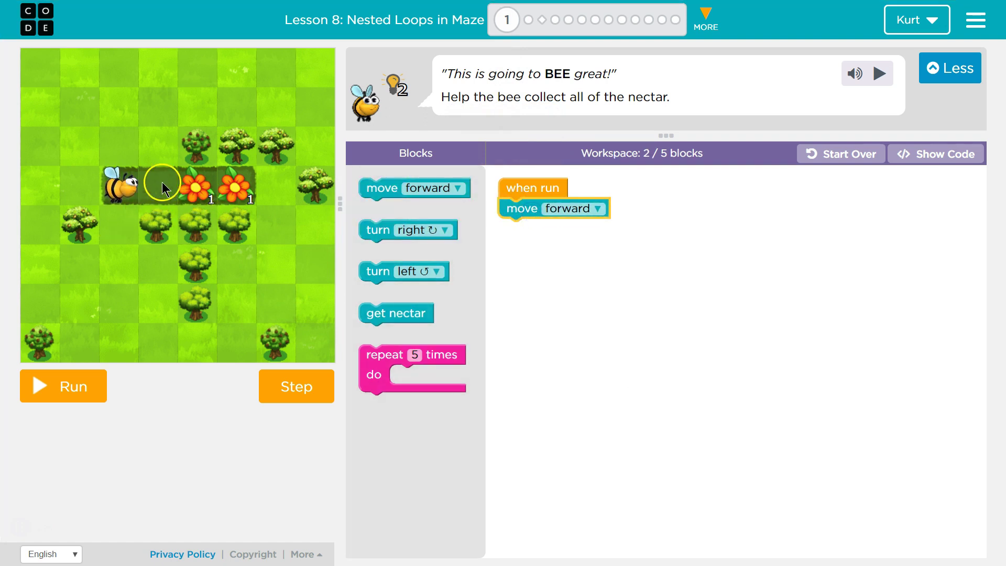
click(375, 186)
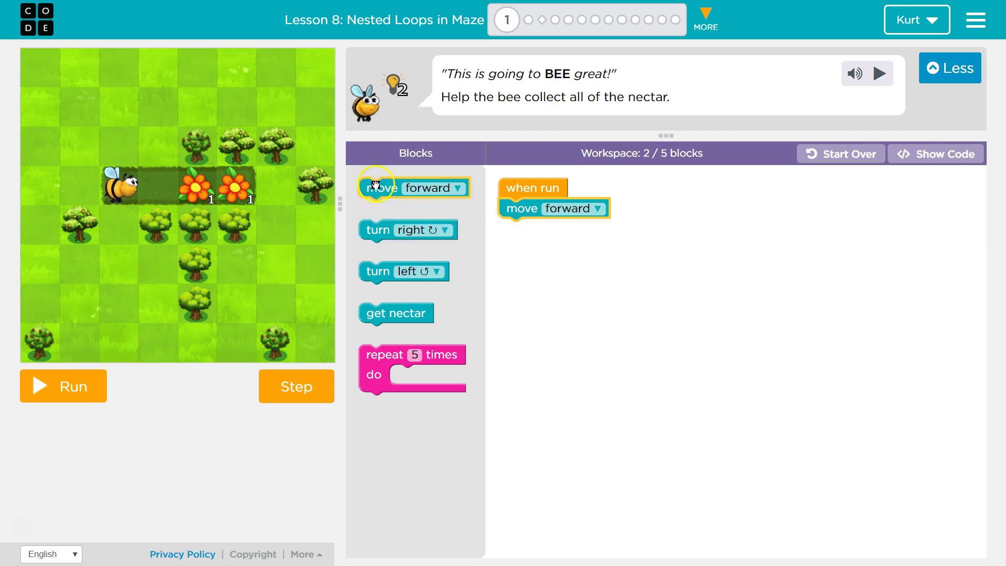
drag(375, 187, 514, 227)
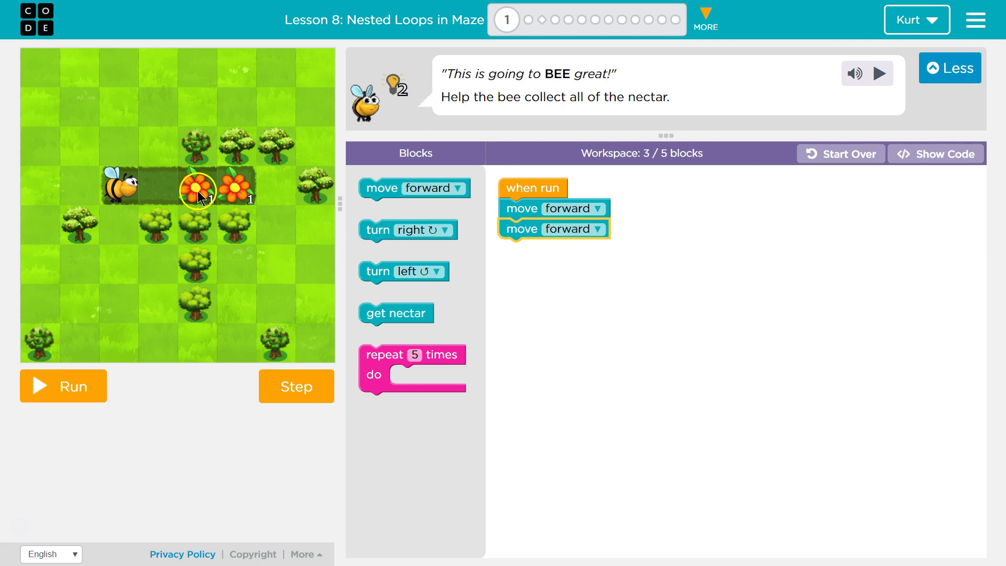
click(395, 316)
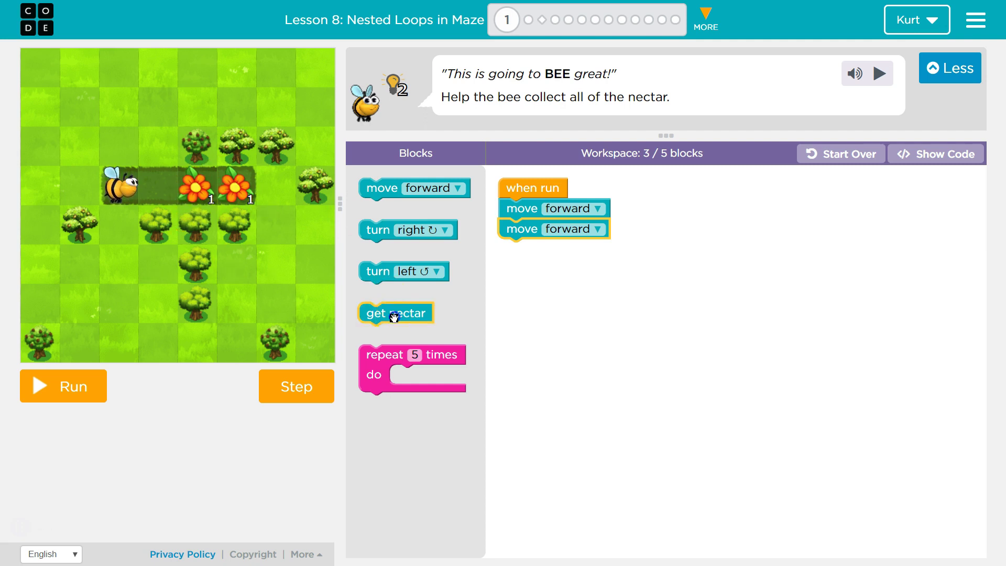
drag(395, 316, 524, 260)
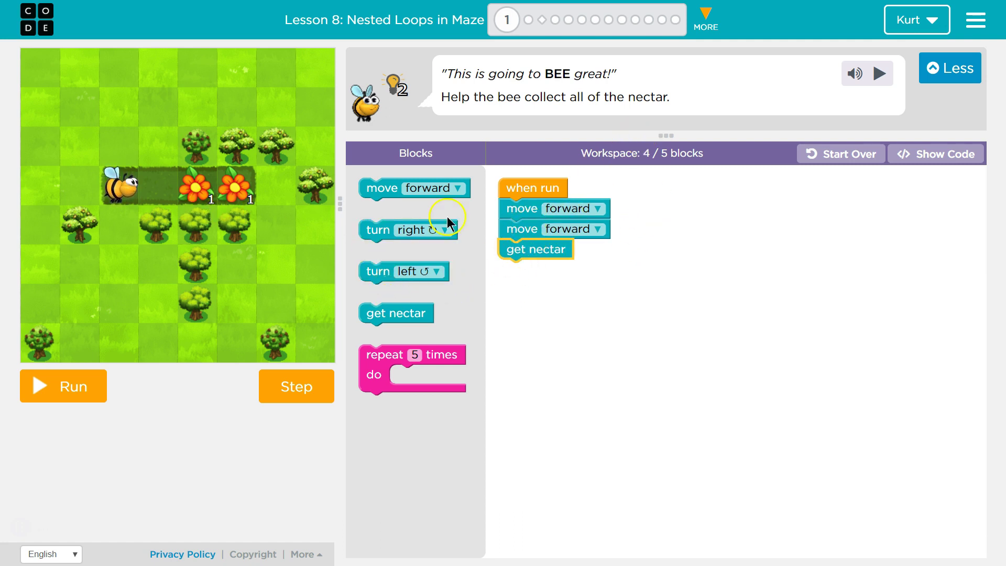
Append another move forward and get nectar, then bring a repeat loop into the workspace.
mouse_move(386, 205)
mouse_down()
mouse_move(518, 277)
mouse_move(506, 270)
mouse_up()
mouse_move(416, 313)
mouse_down()
mouse_move(559, 296)
mouse_move(543, 287)
mouse_up()
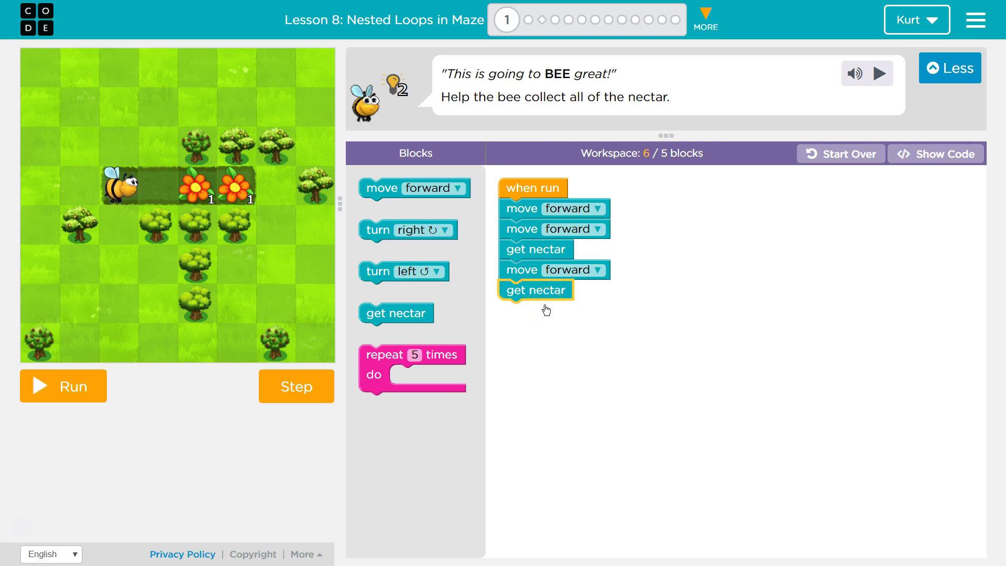
mouse_move(377, 373)
mouse_down()
mouse_move(518, 354)
mouse_move(314, 382)
mouse_move(348, 382)
mouse_move(514, 317)
mouse_up()
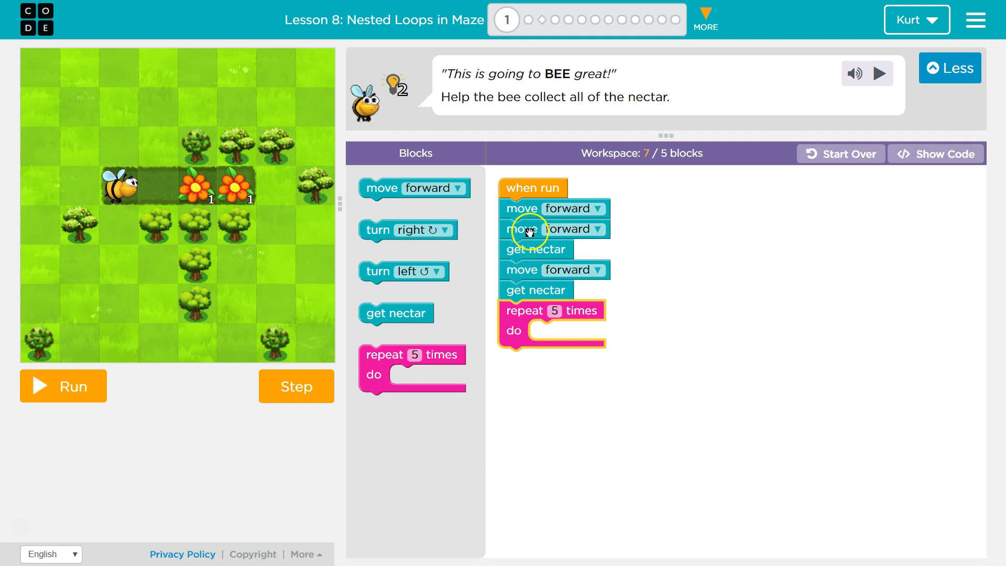
Detach the blocks after the first move forward and delete the extra move forward / get nectar pair.
drag(528, 231, 562, 261)
drag(554, 310, 594, 332)
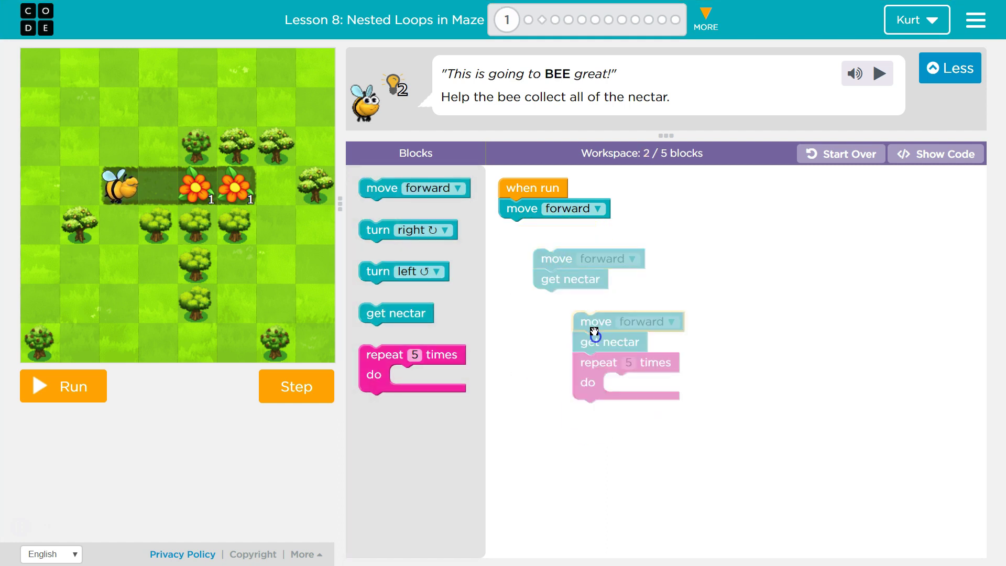
drag(550, 260, 408, 307)
Attach the repeat loop under move forward with move forward and get nectar inside, set to 2 times.
click(589, 385)
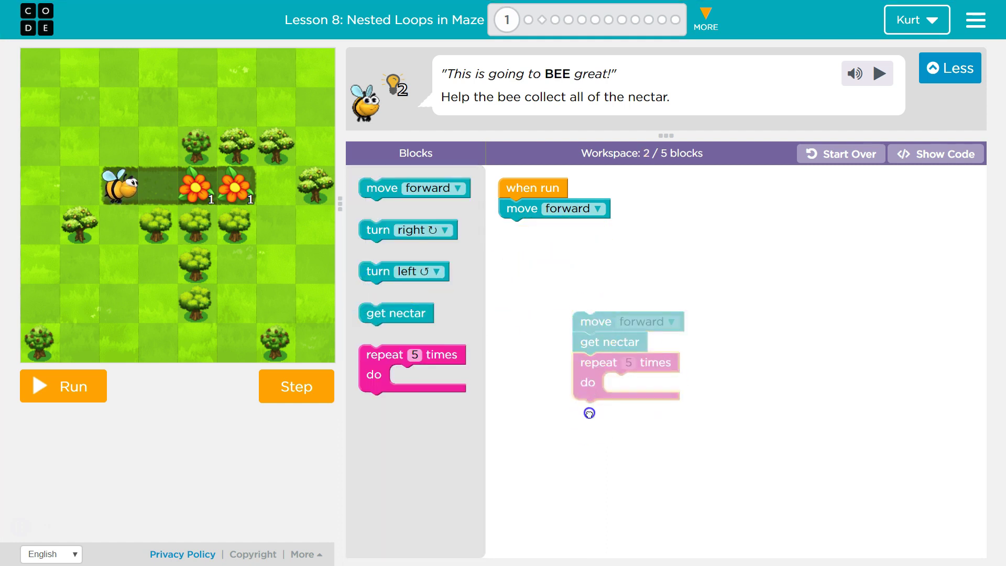
drag(590, 384, 515, 252)
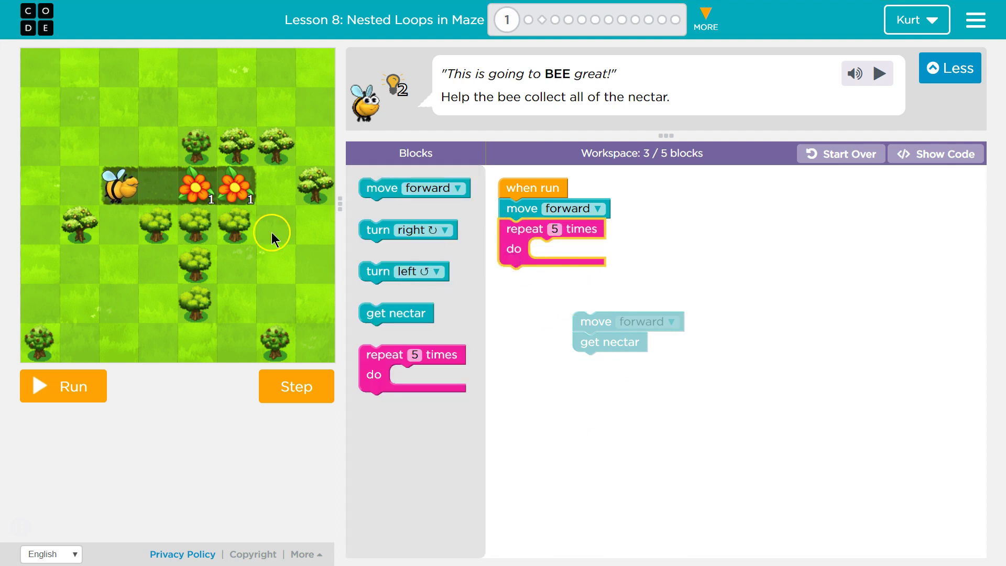
drag(589, 332, 549, 260)
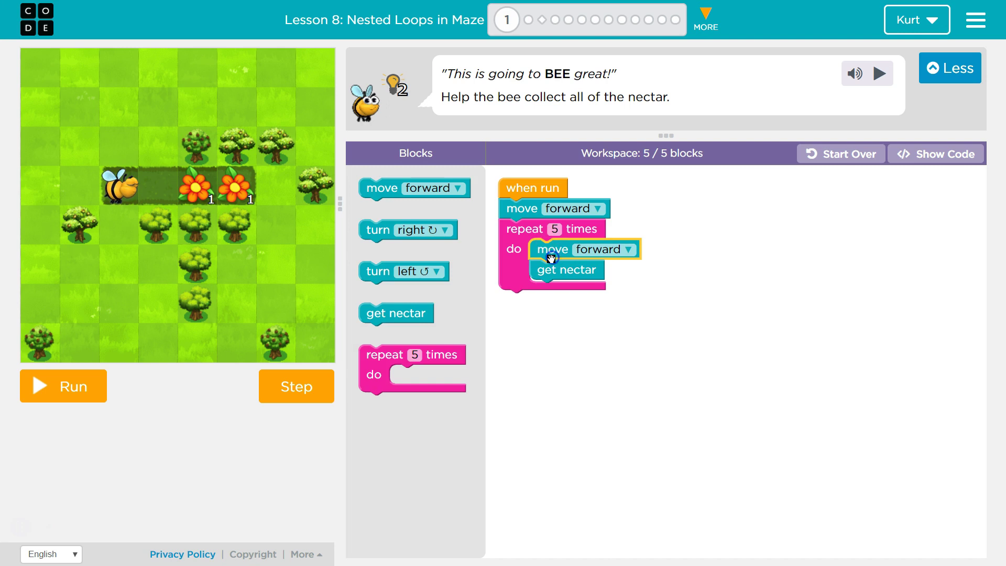
click(547, 227)
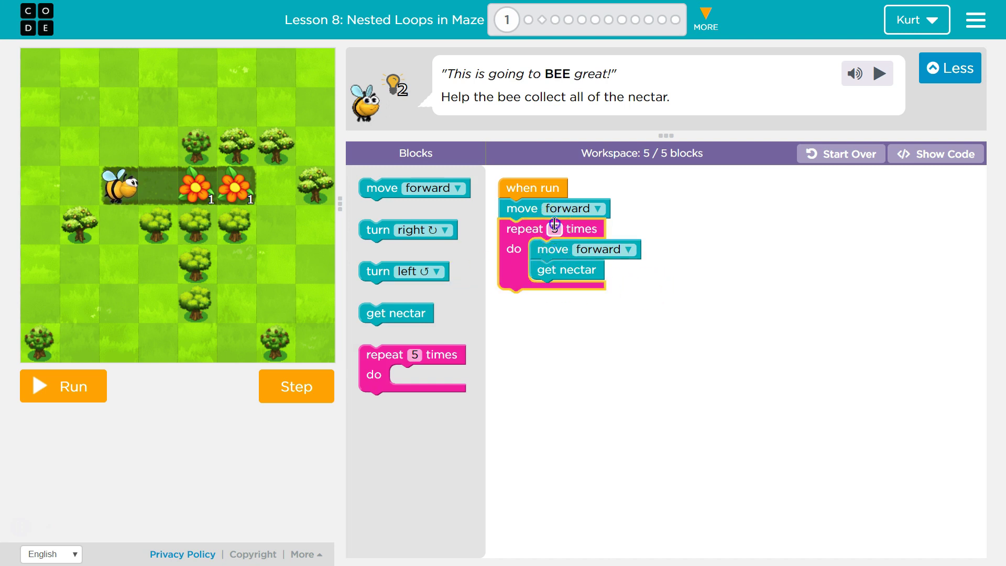
text(2)
click(707, 442)
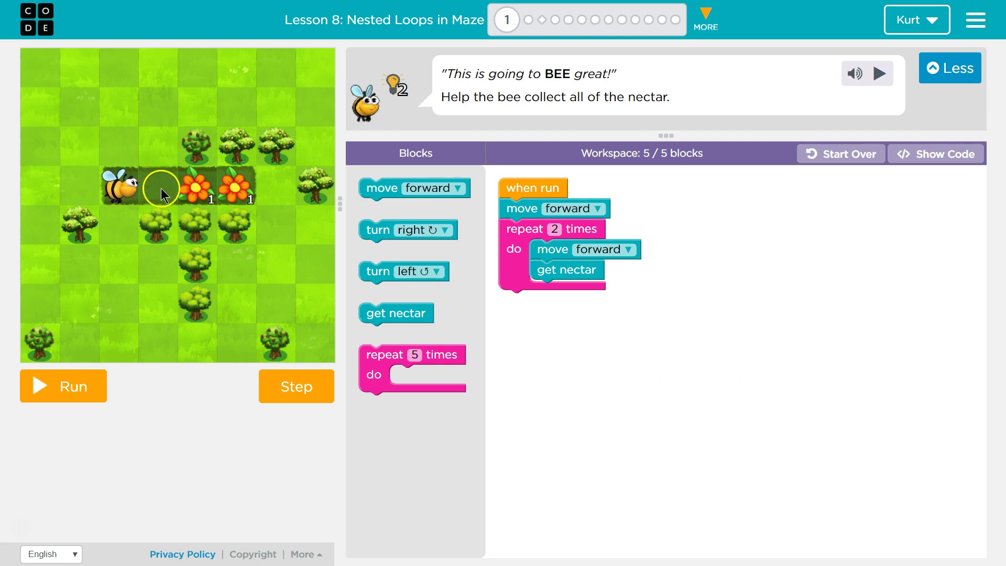
Step through the program until the bee collects both nectars and the puzzle completes.
click(306, 387)
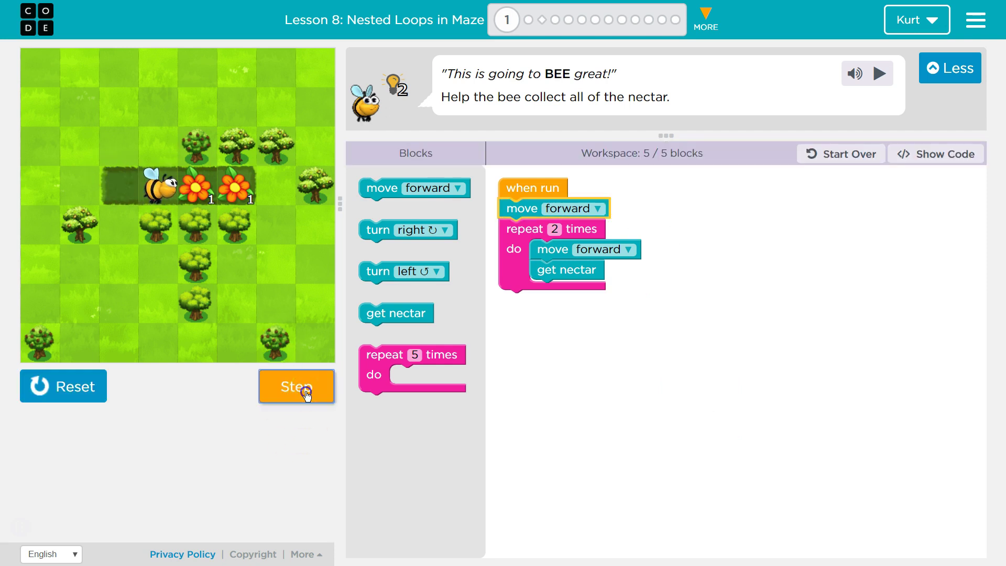
click(306, 392)
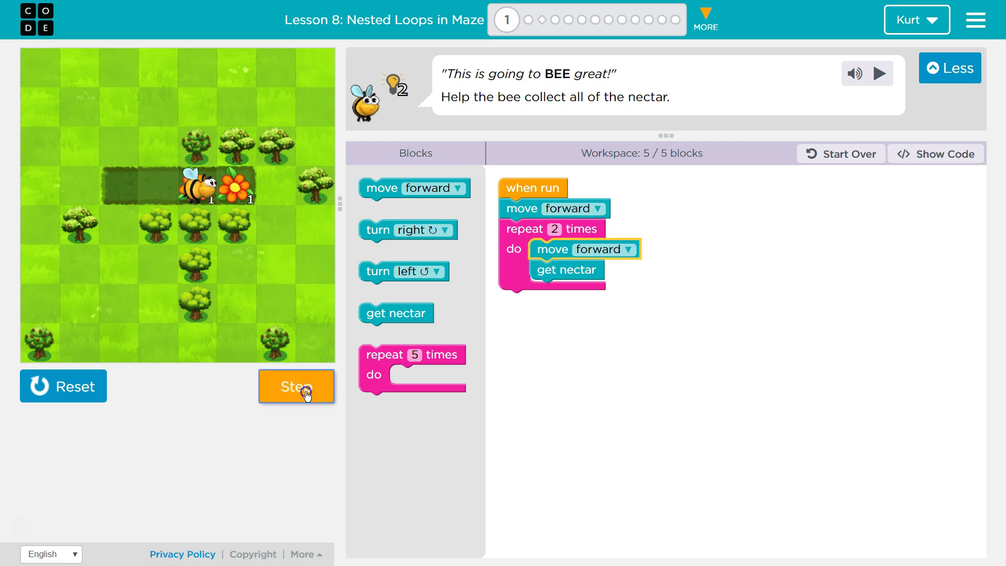
click(305, 395)
click(557, 303)
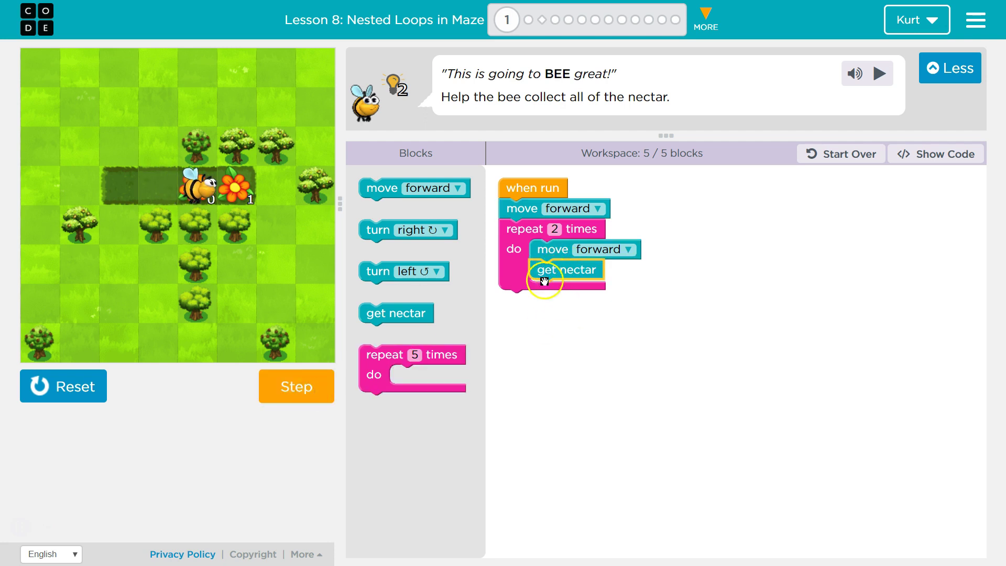
click(296, 385)
click(297, 386)
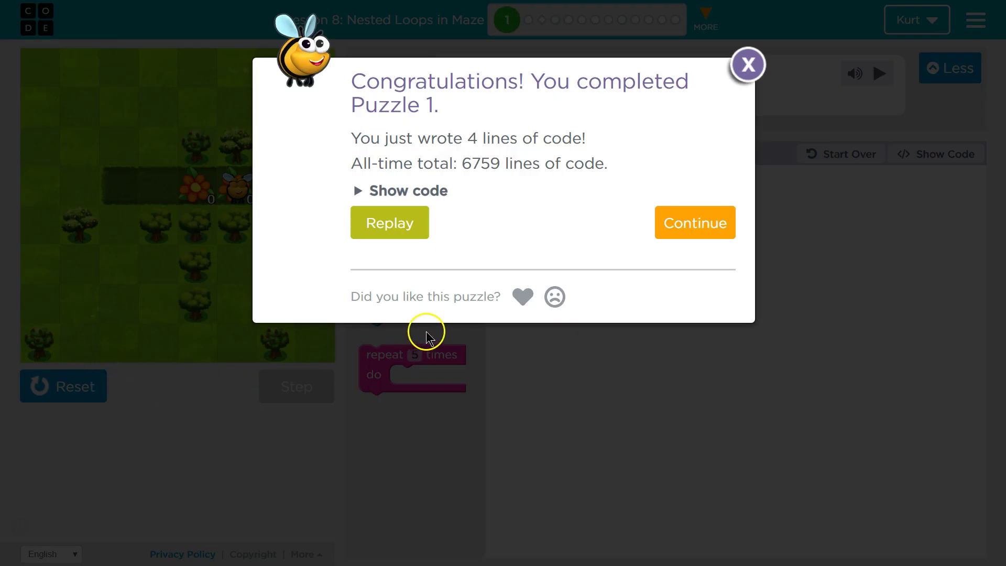
click(395, 219)
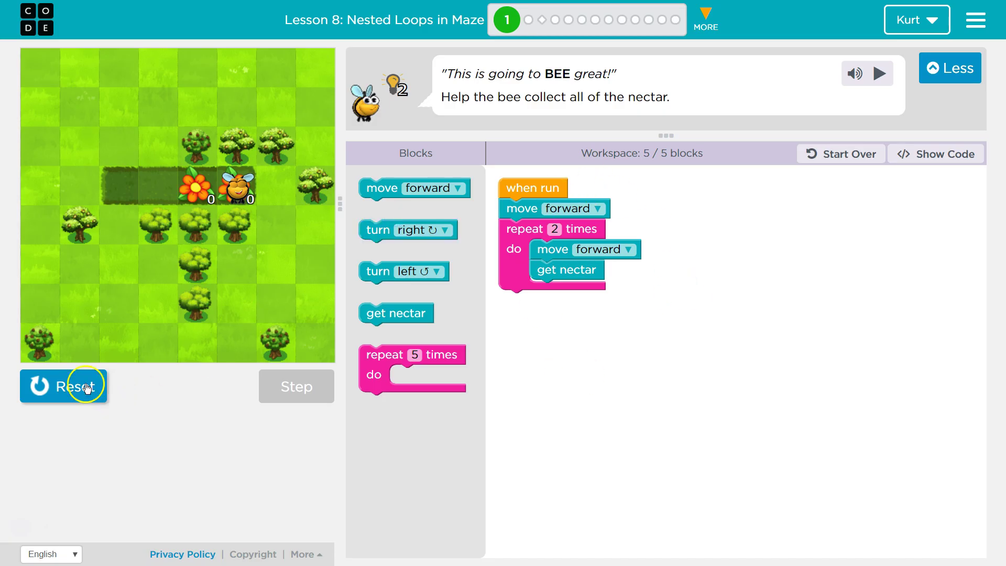
click(63, 385)
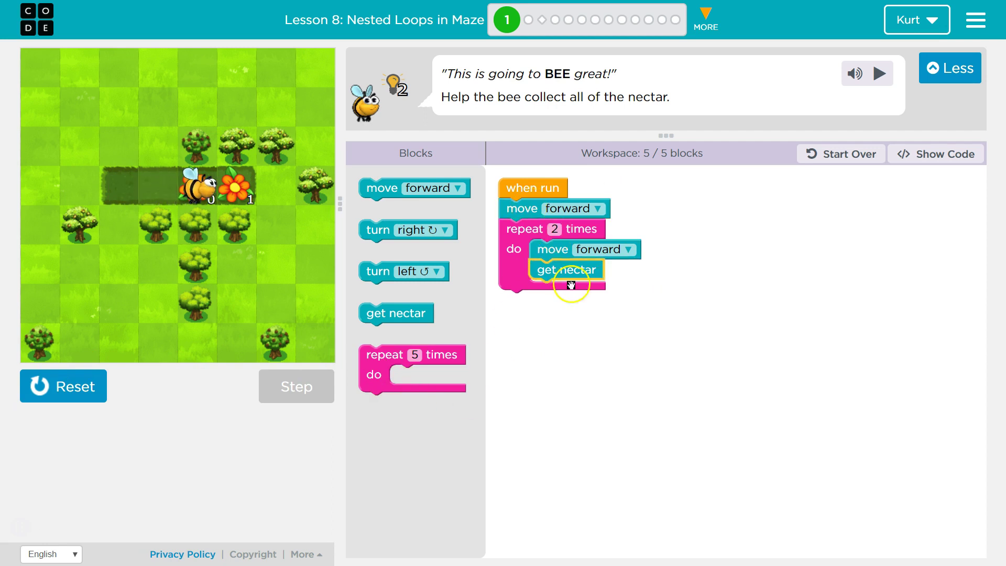